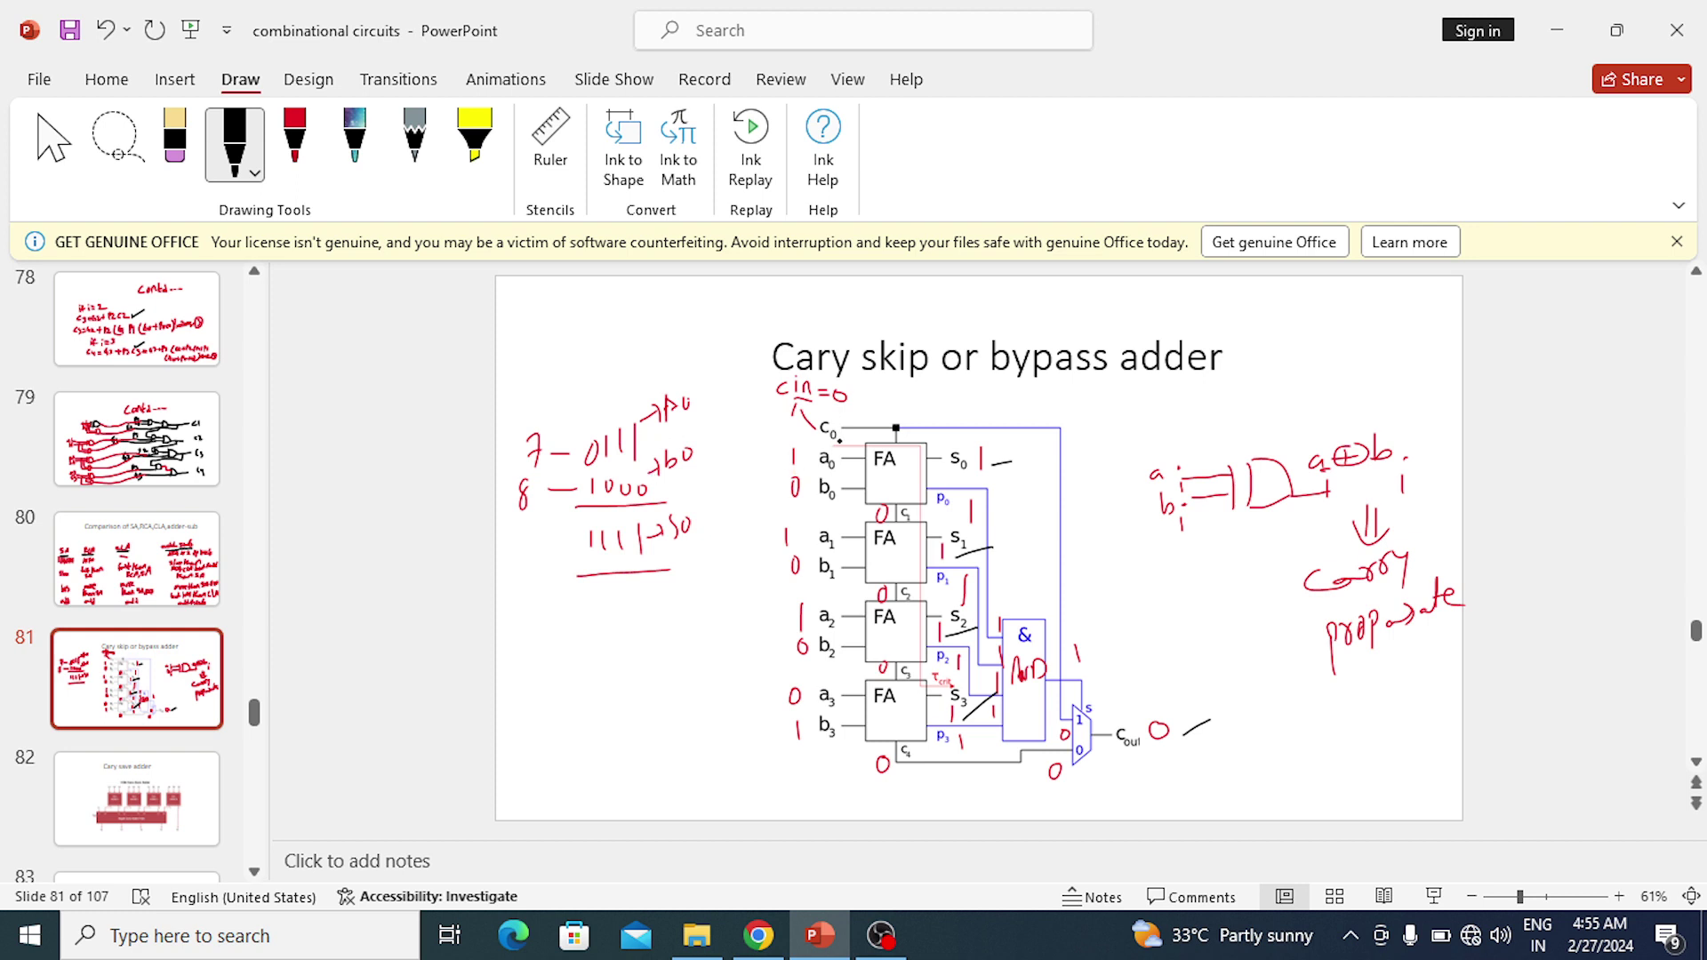
Undo the stray ink stroke in the handwritten 0111
{"action": "key", "text": "ctrl+z"}
Write a red 0 carry between FA0 and FA1
{"action": "left_click_drag", "start_coordinate": [882, 512], "coordinate": [883, 524]}
Add a red stroke to the AND label and write 0 at the multiplexer input
{"action": "left_click_drag", "start_coordinate": [1047, 670], "coordinate": [1047, 683]}
{"action": "left_click_drag", "start_coordinate": [1065, 732], "coordinate": [1067, 730]}
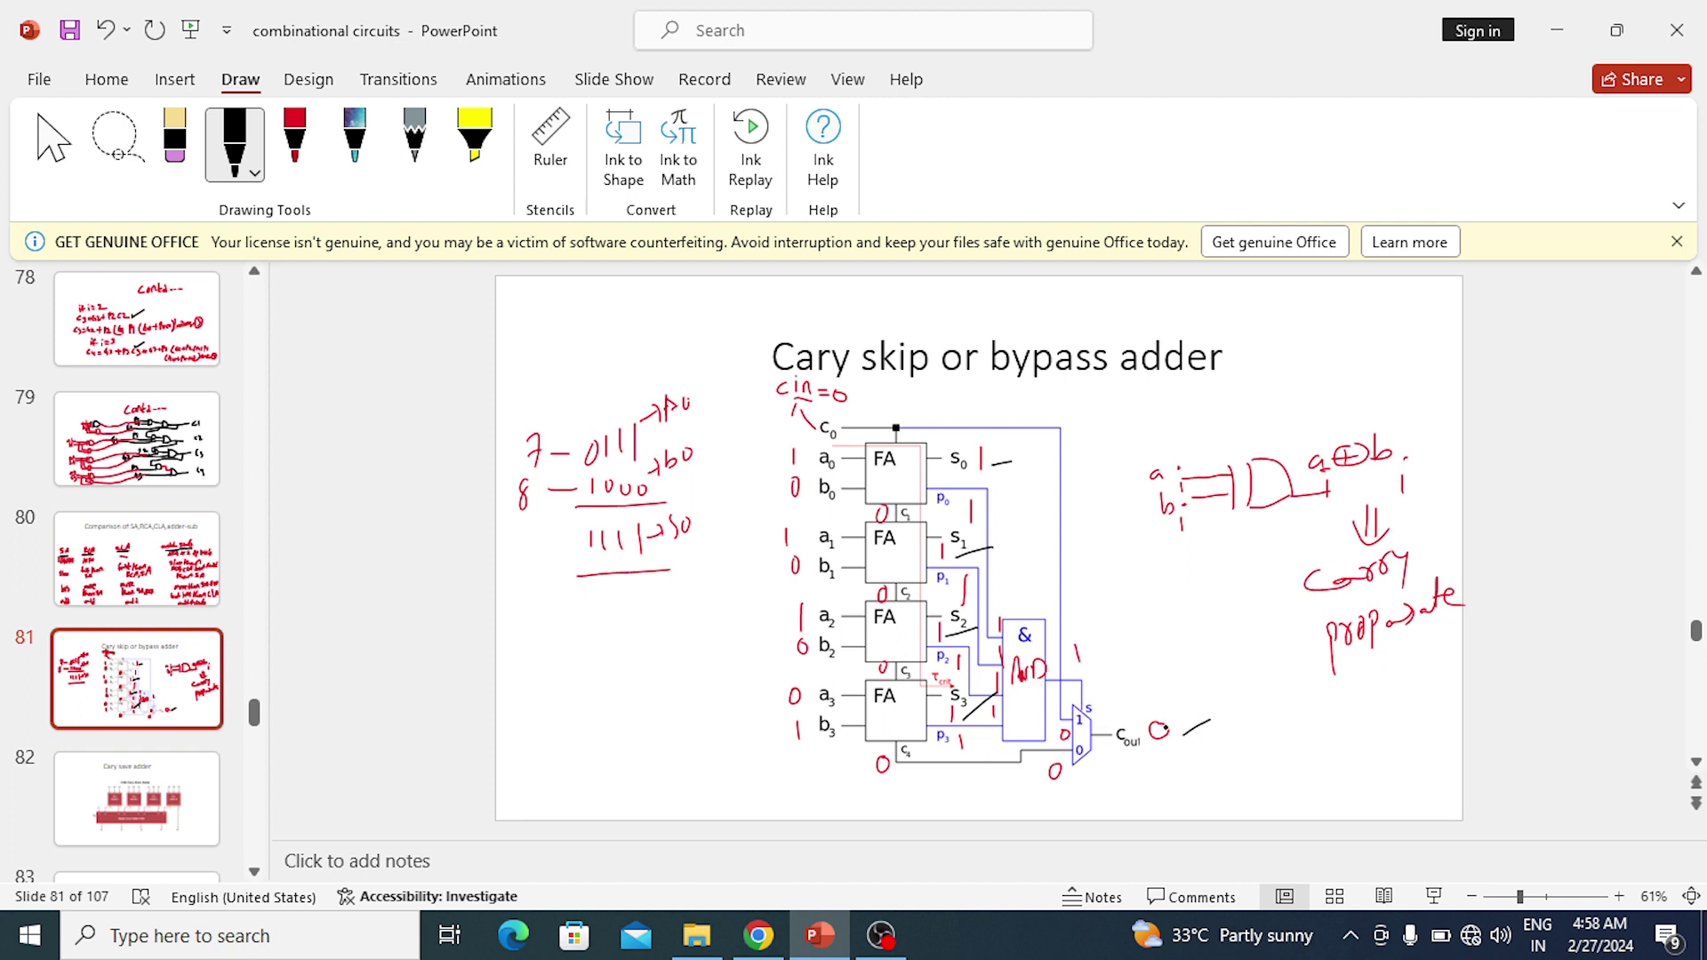